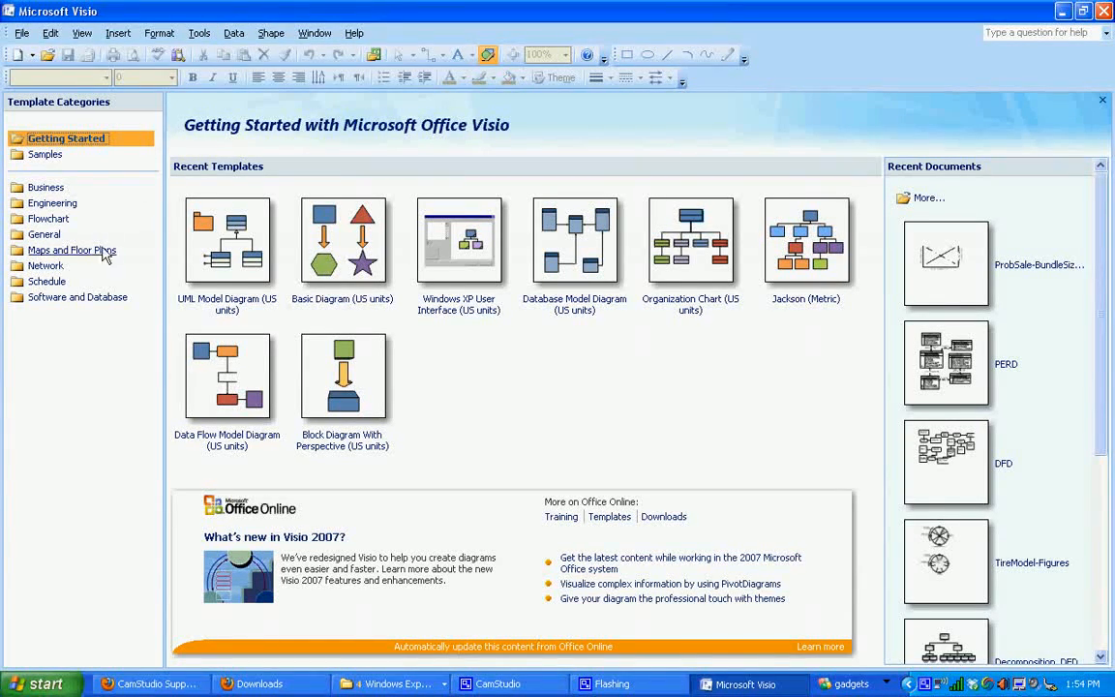
Step: Create a new drawing from the UML Model Diagram template in the Software and Database category
click(87, 297)
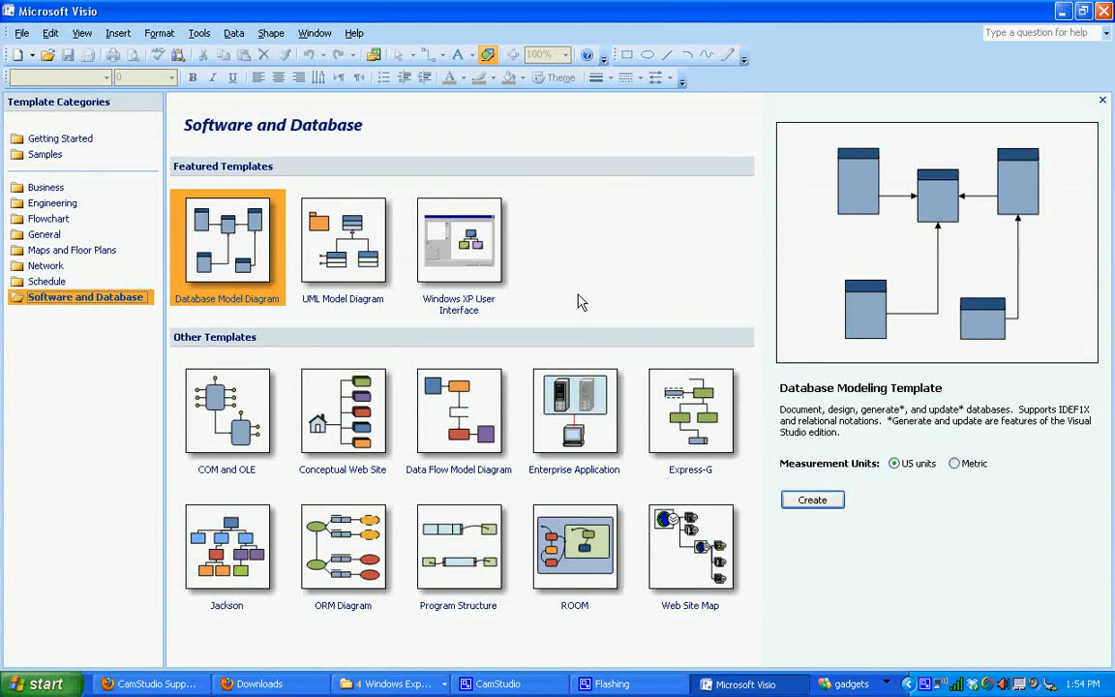
click(365, 280)
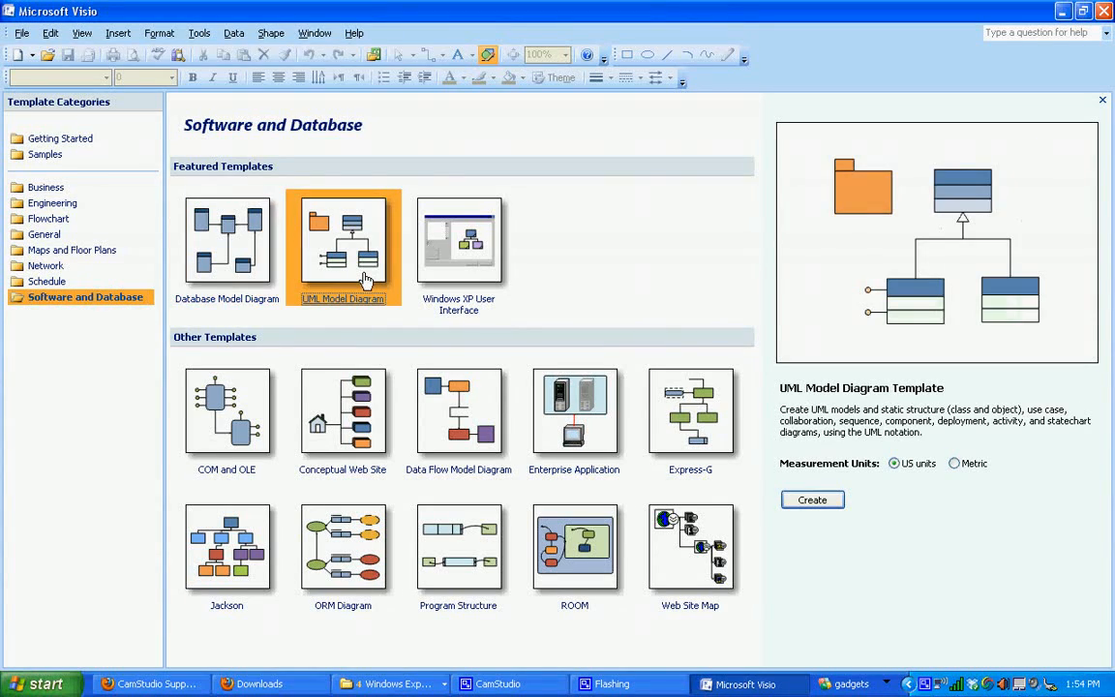
double_click(365, 280)
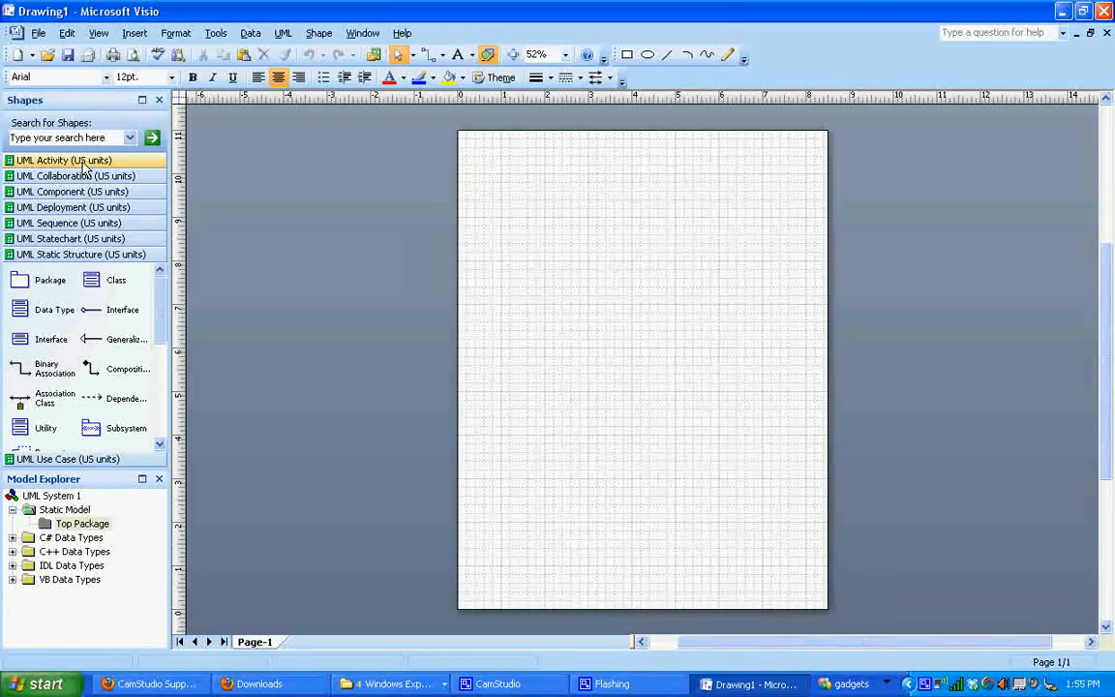
click(39, 34)
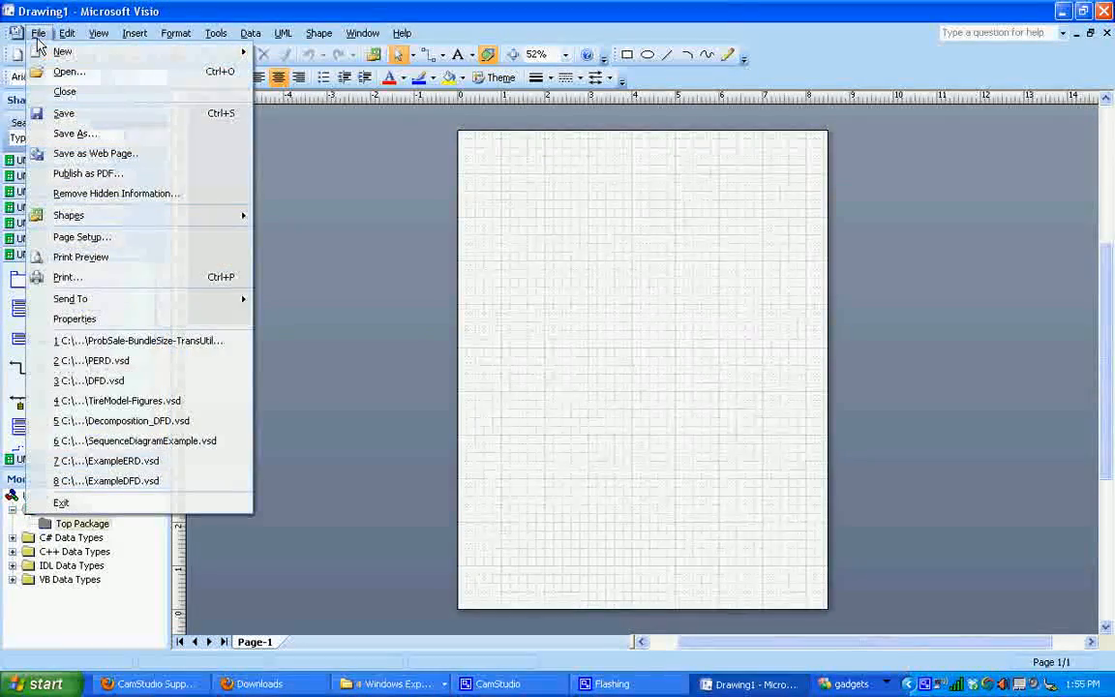
mouse_move(41, 50)
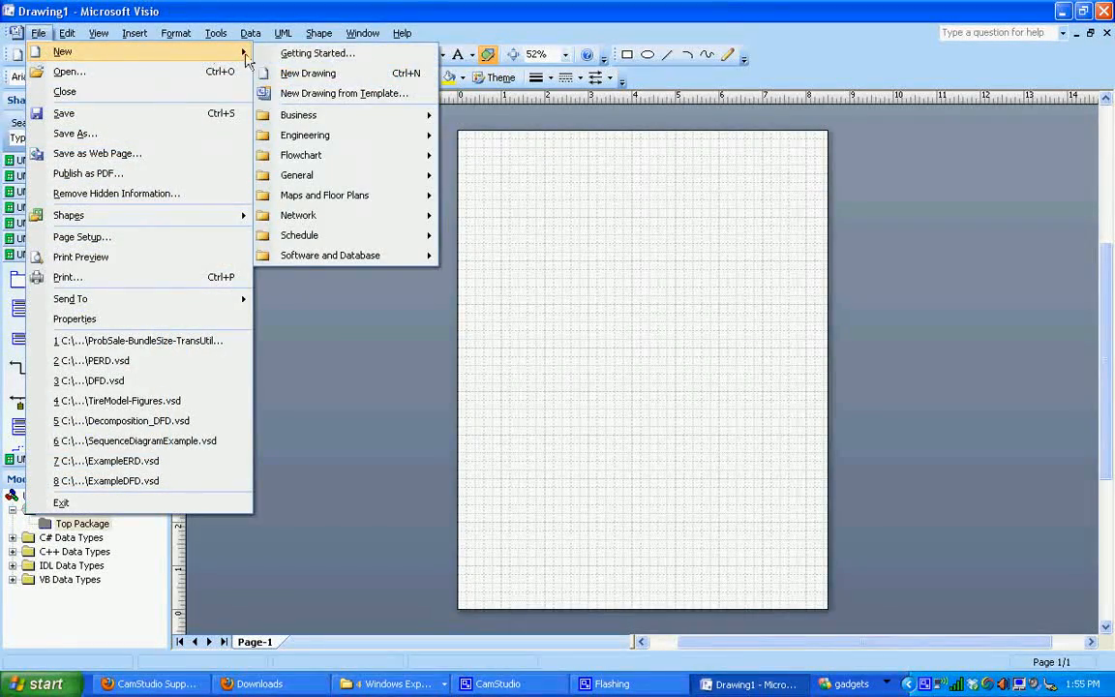
mouse_move(322, 257)
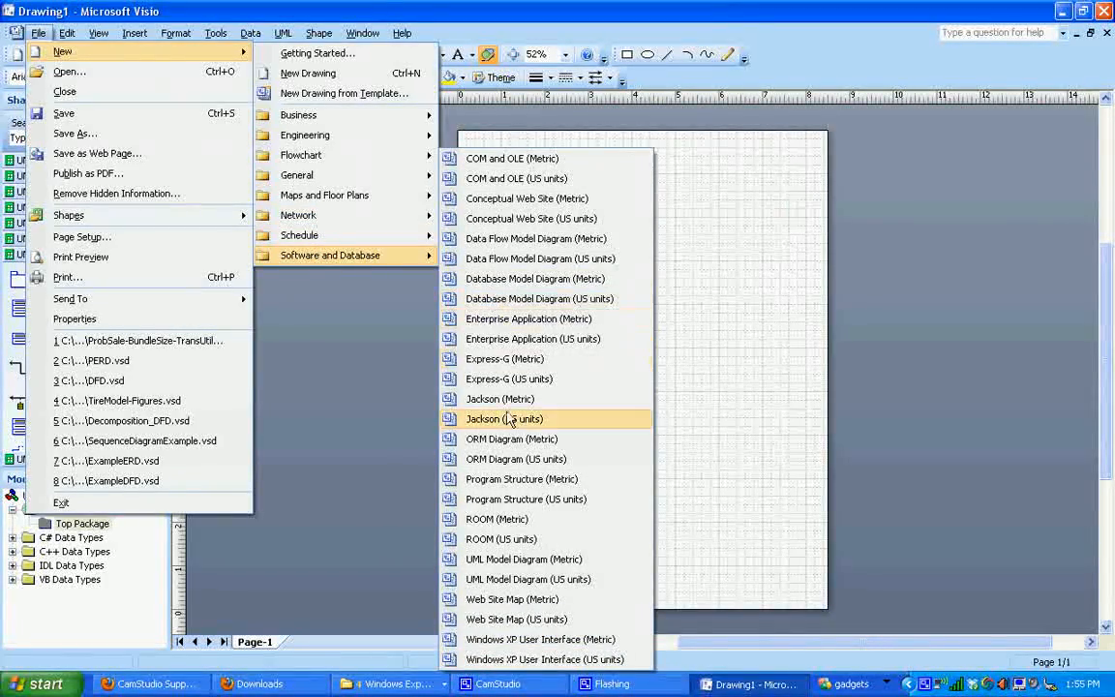
click(538, 565)
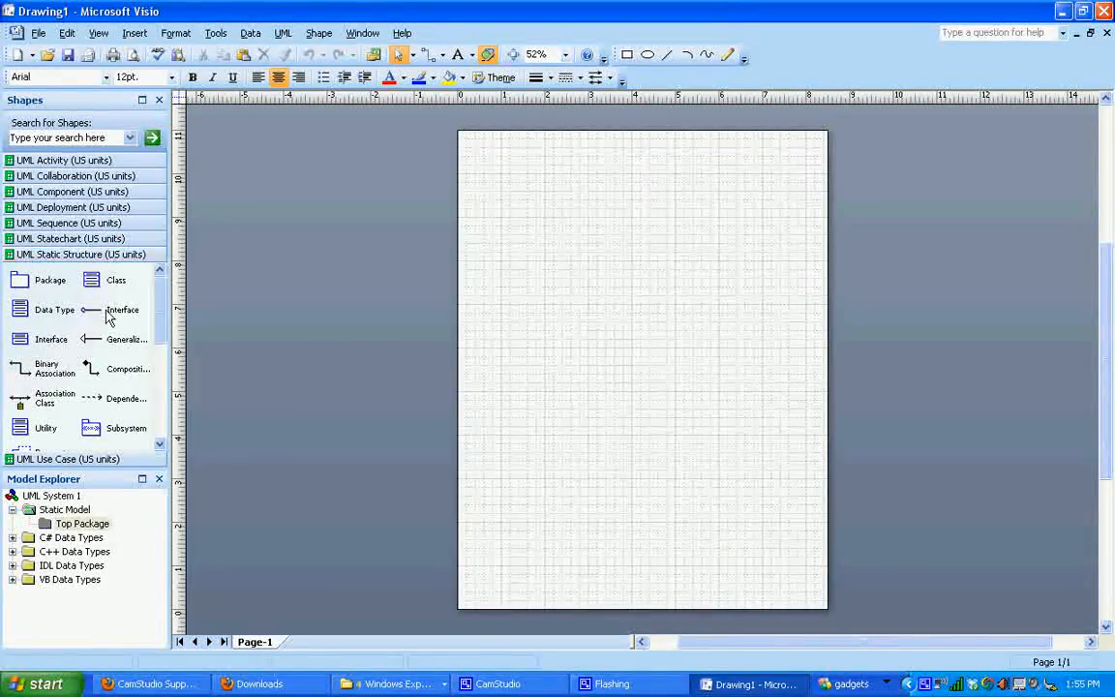
Step: Add a System Boundary from the UML Use Case shapes in the page's upper right, sized about 4.25 by 4.23 in
click(90, 459)
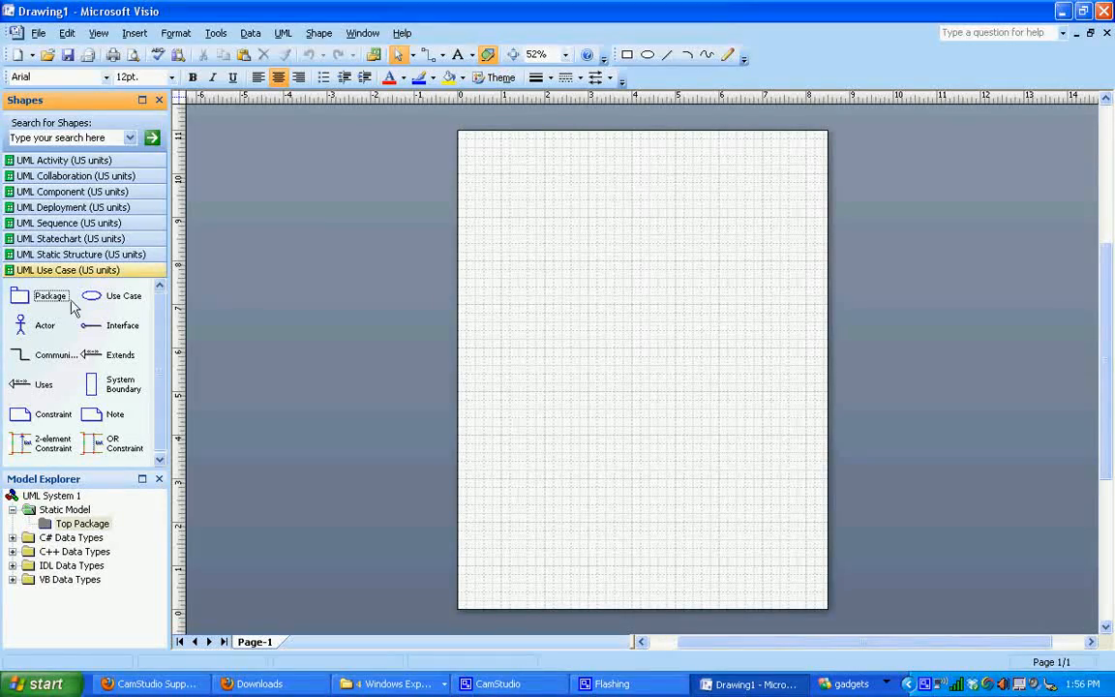
drag(116, 394, 692, 369)
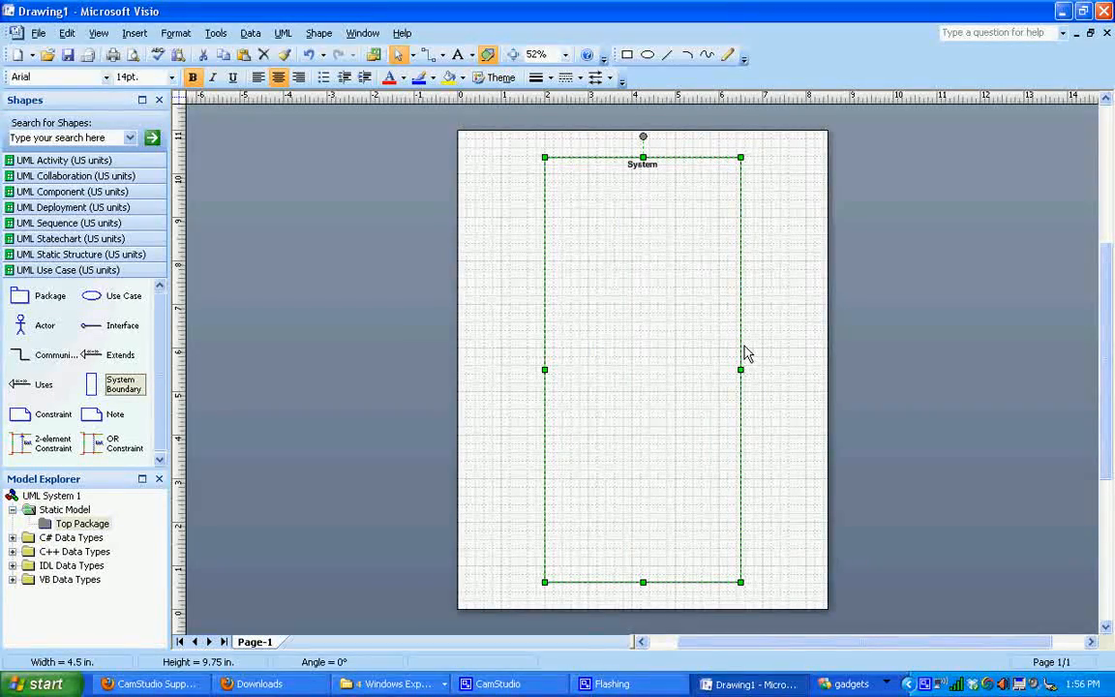
drag(745, 354, 794, 340)
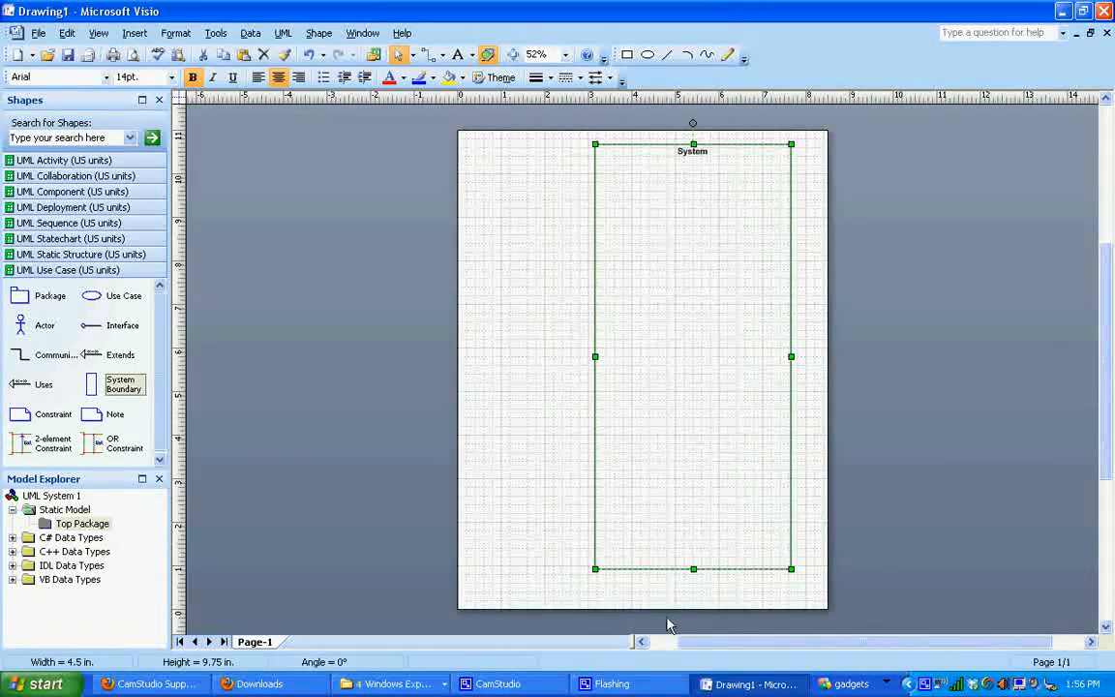
drag(694, 570, 689, 343)
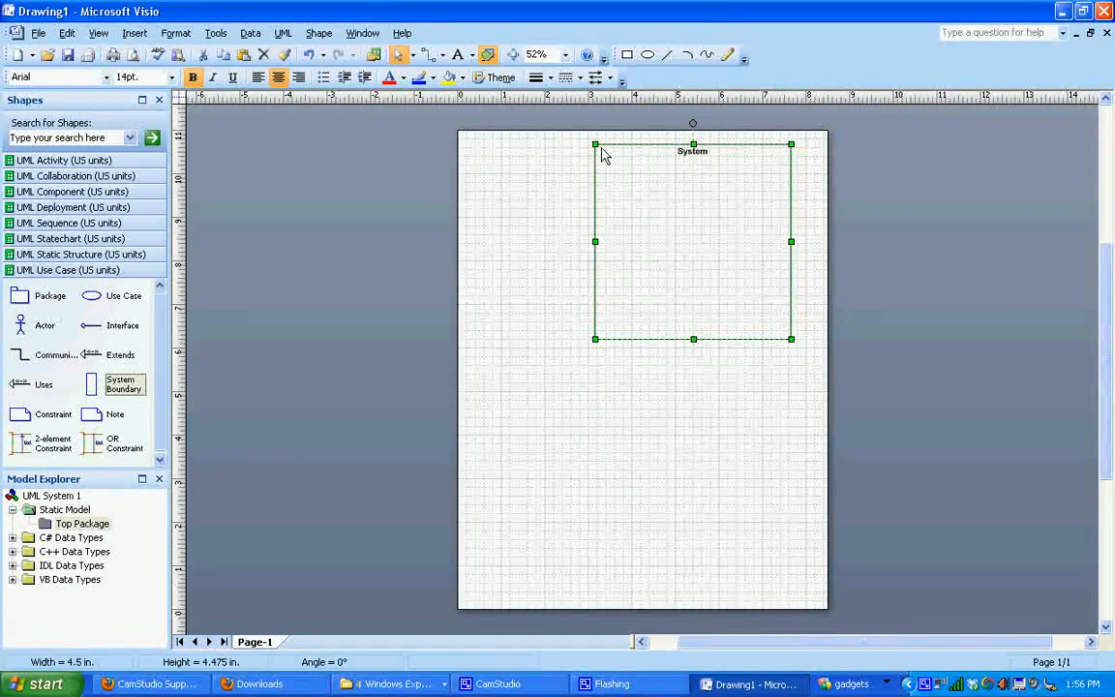
drag(596, 144, 609, 173)
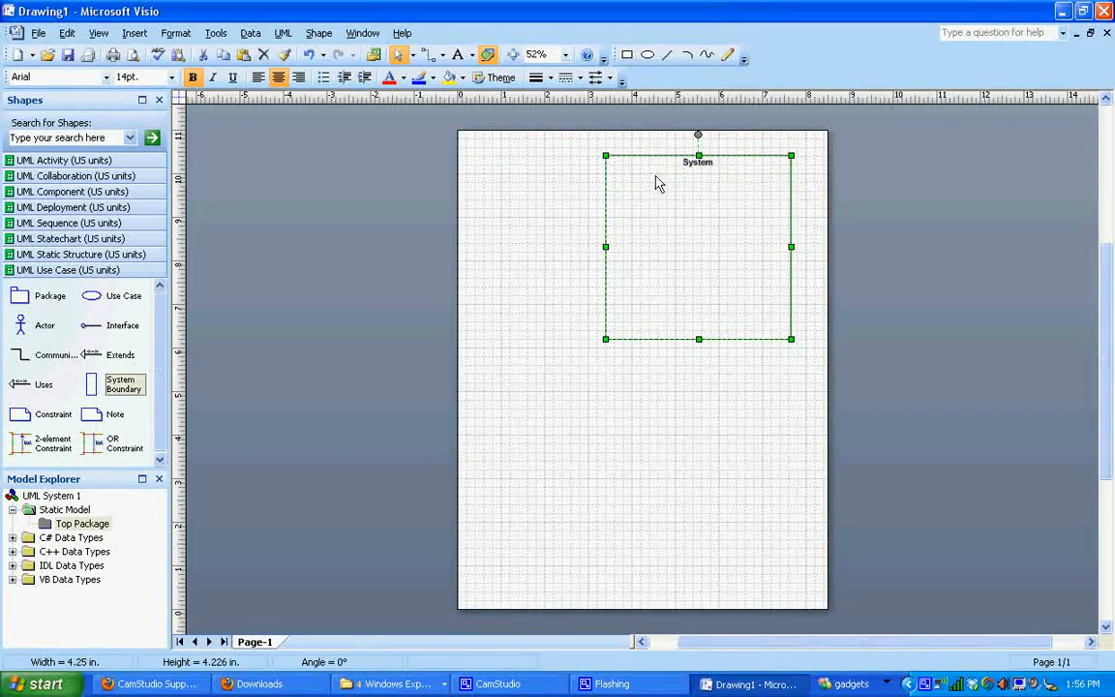
click(663, 372)
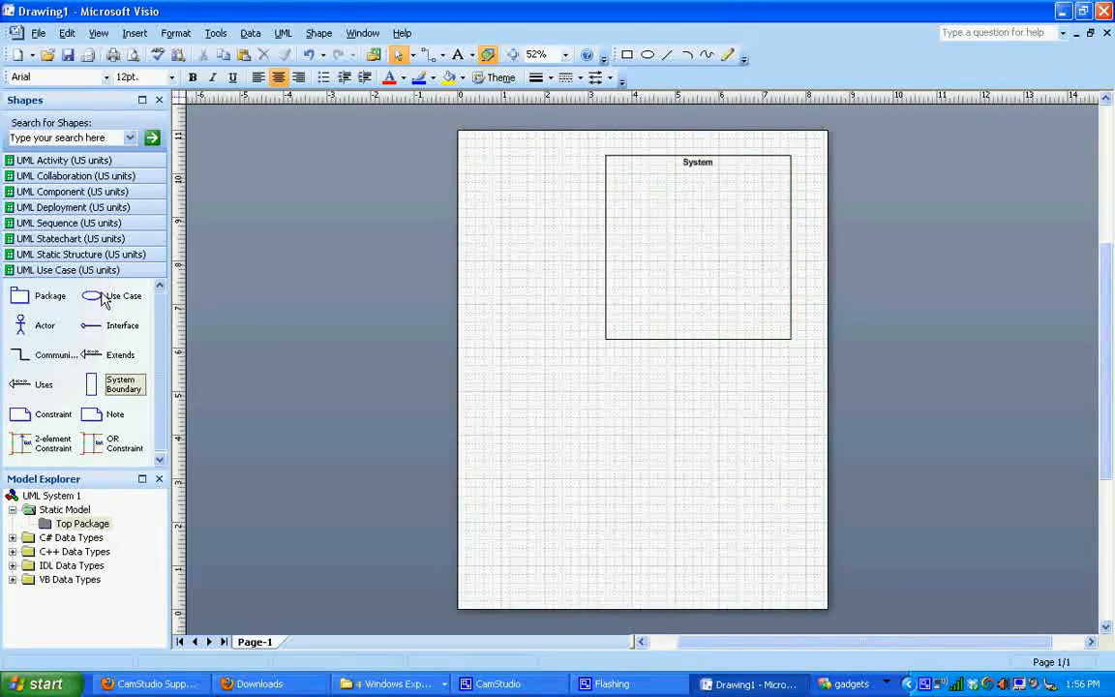
Step: Place three use cases in a triangle inside the system boundary and one actor outside it on the left
drag(95, 296, 642, 221)
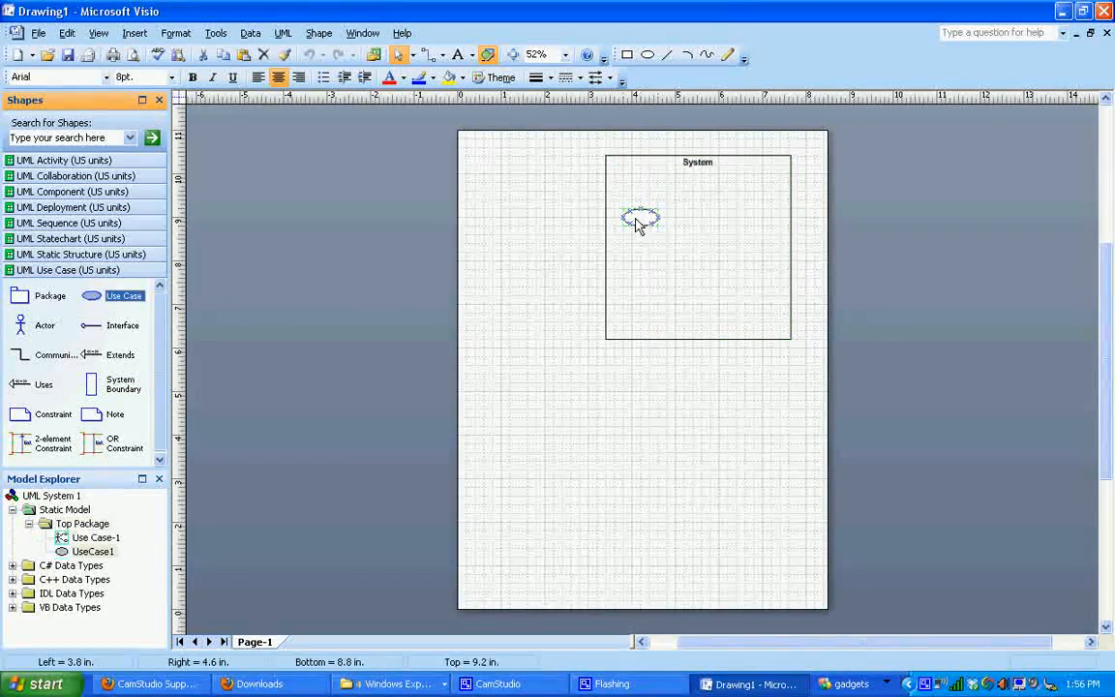
drag(105, 294, 736, 219)
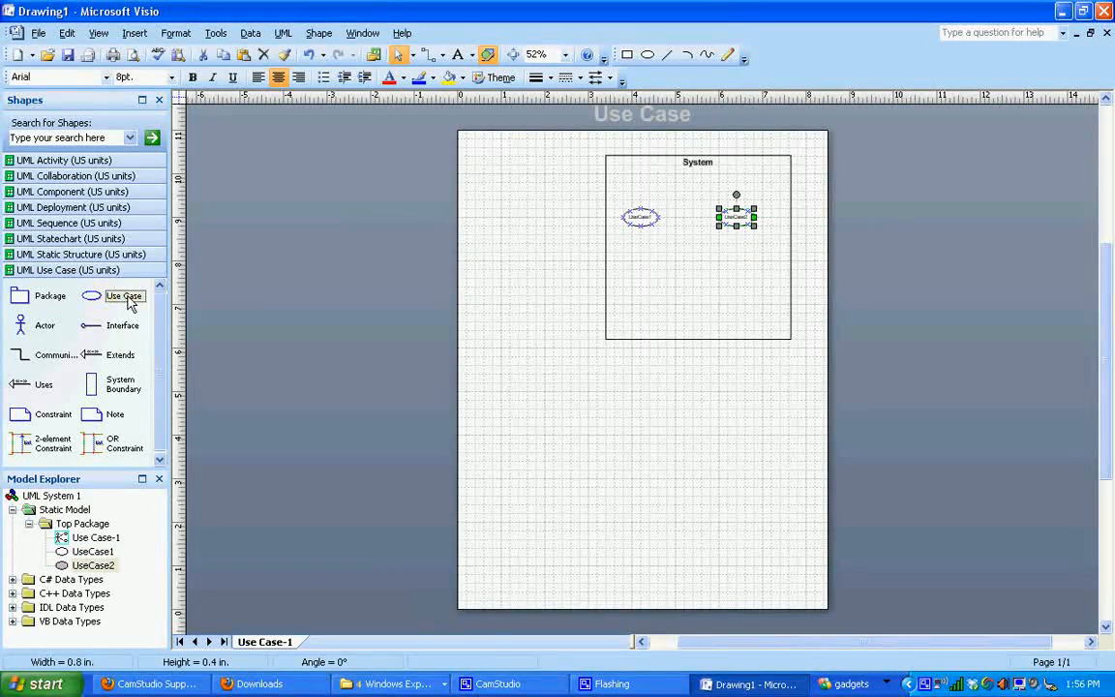
drag(117, 295, 694, 295)
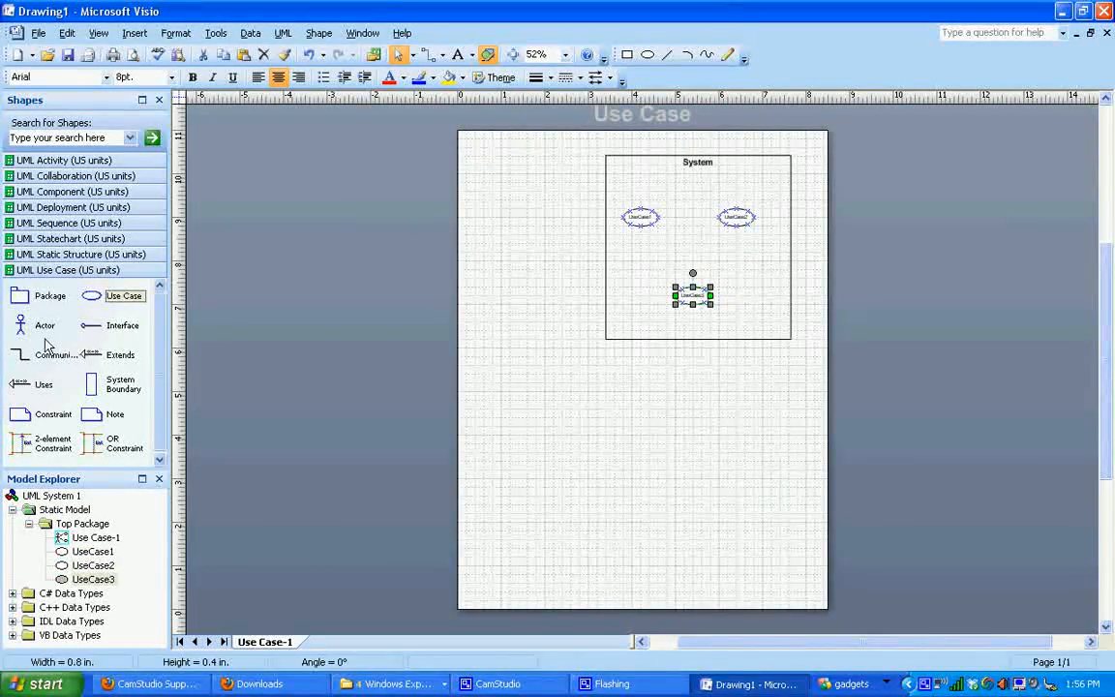
drag(34, 315, 535, 251)
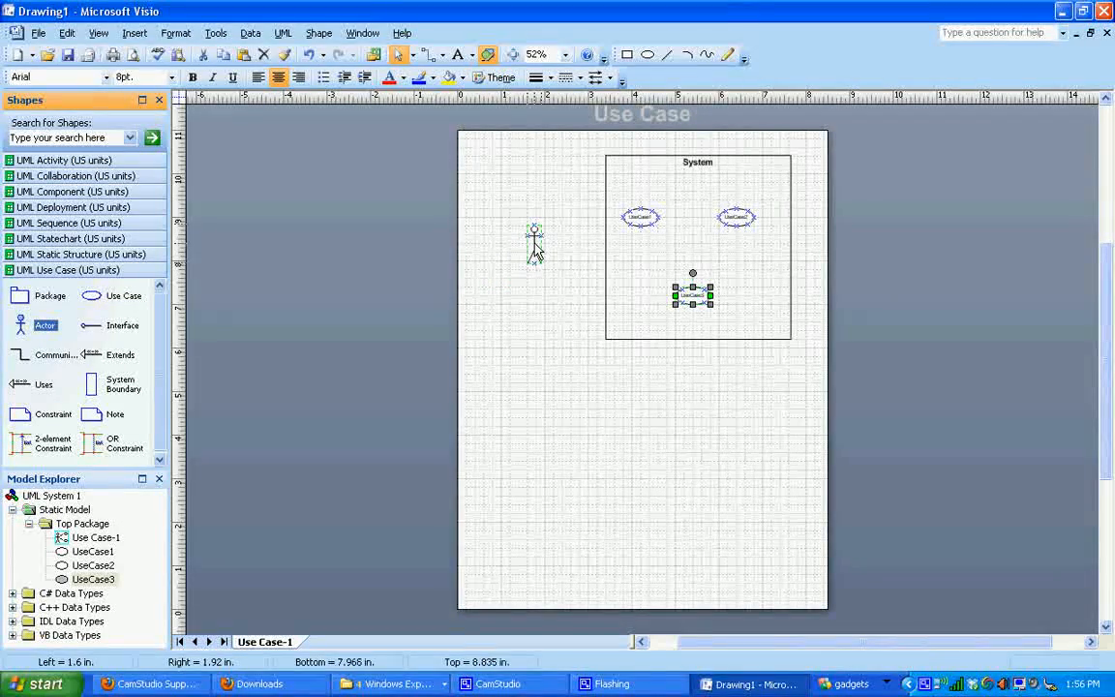
click(674, 426)
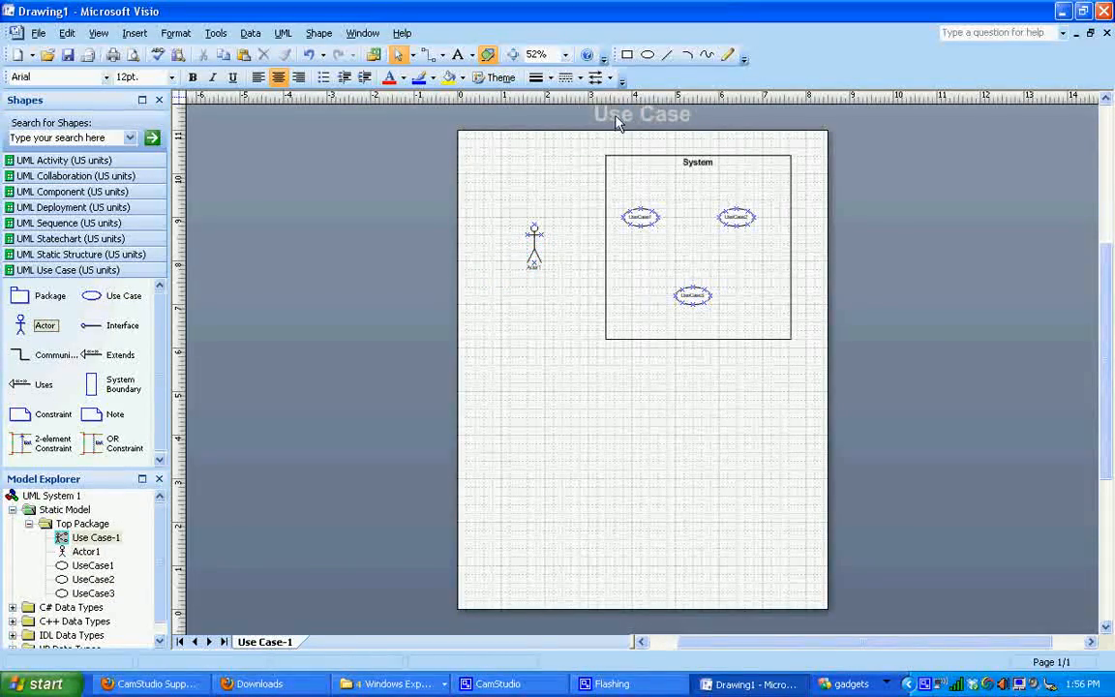
Step: Enlarge UseCase1 to about 1.4 by 0.7 in., UseCase2 to about 1.2 by 0.6 in., and UseCase3 to a similar size
click(565, 56)
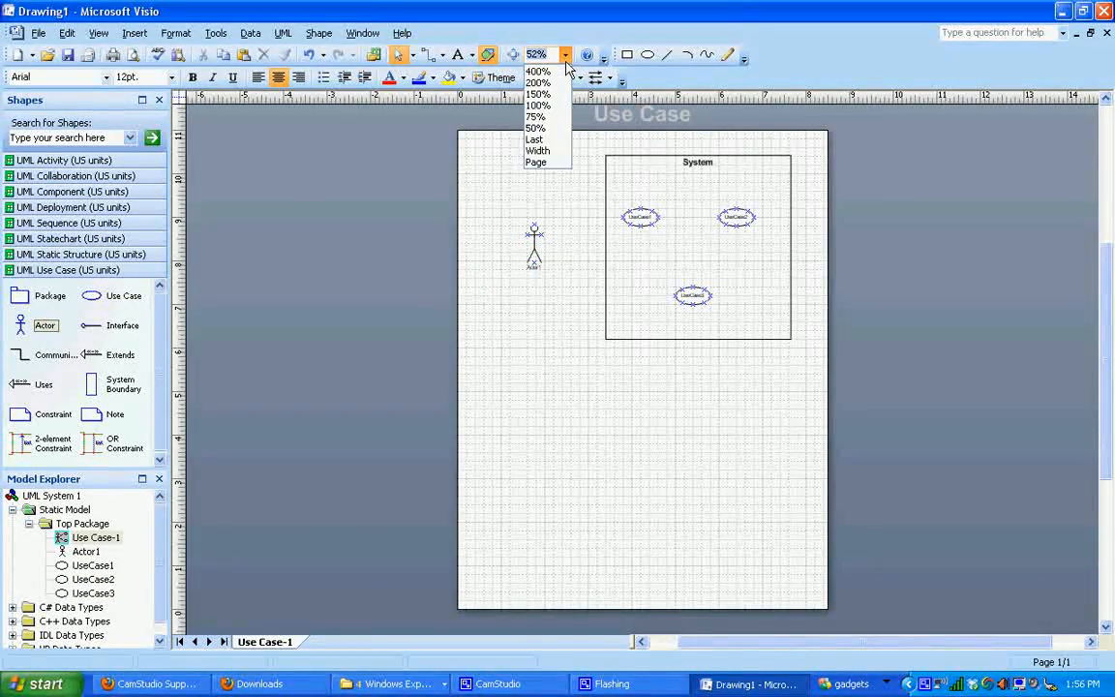
click(539, 104)
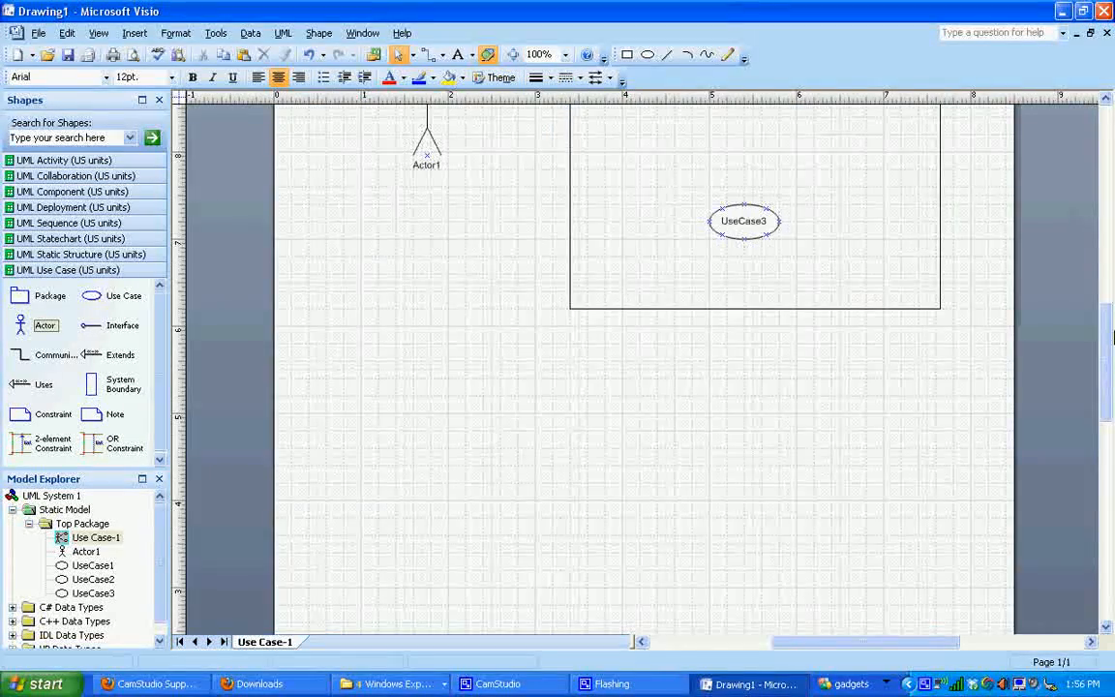
mouse_move(1112, 351)
mouse_down()
mouse_move(1107, 244)
mouse_move(1107, 262)
mouse_up()
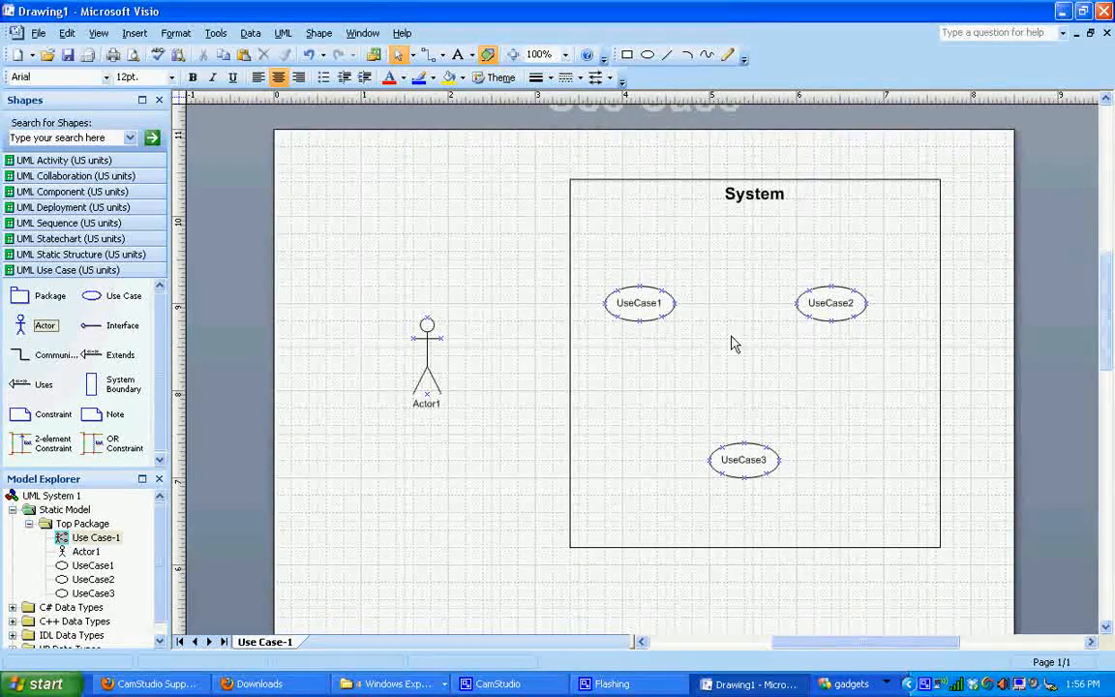
click(670, 306)
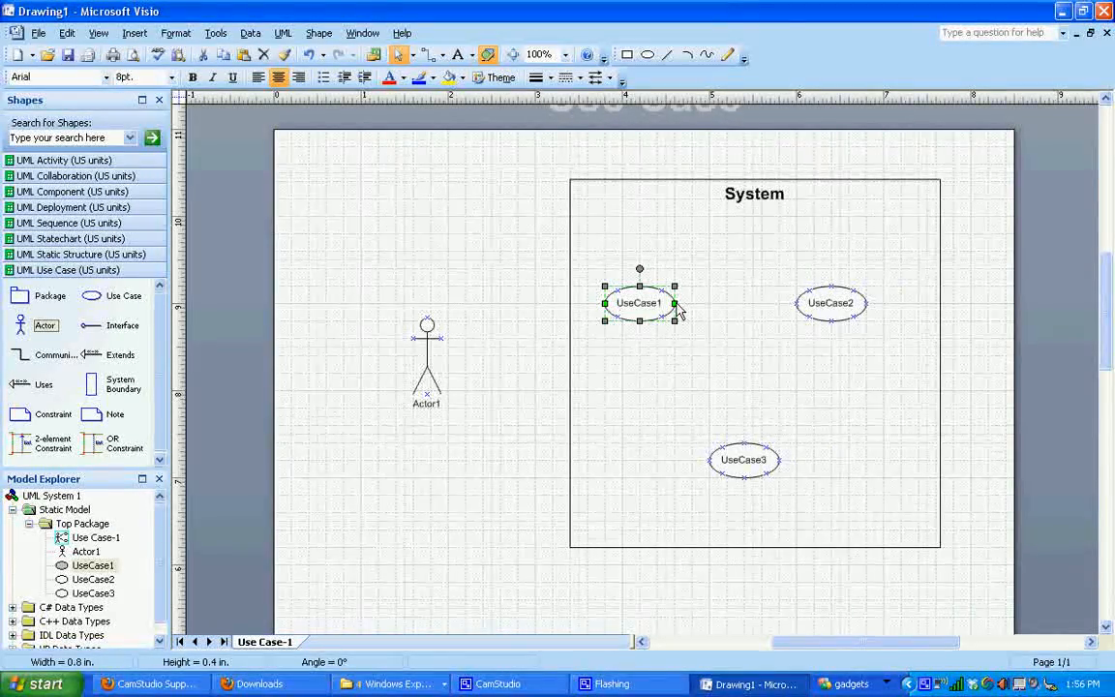
drag(676, 308, 727, 308)
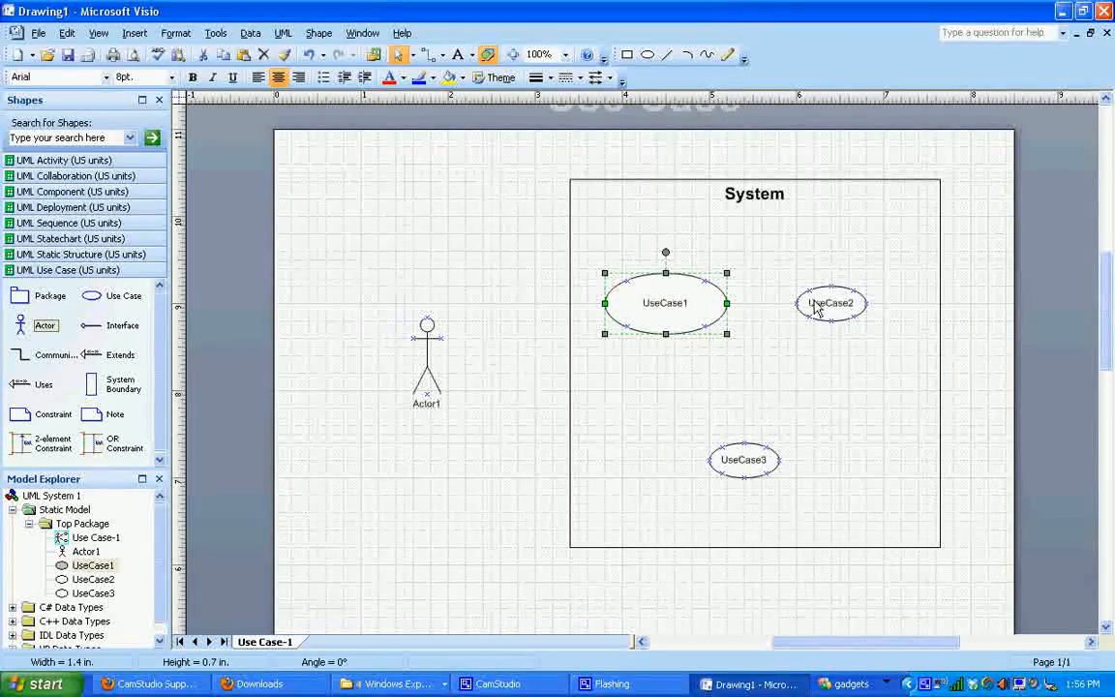
click(815, 308)
drag(870, 304, 904, 310)
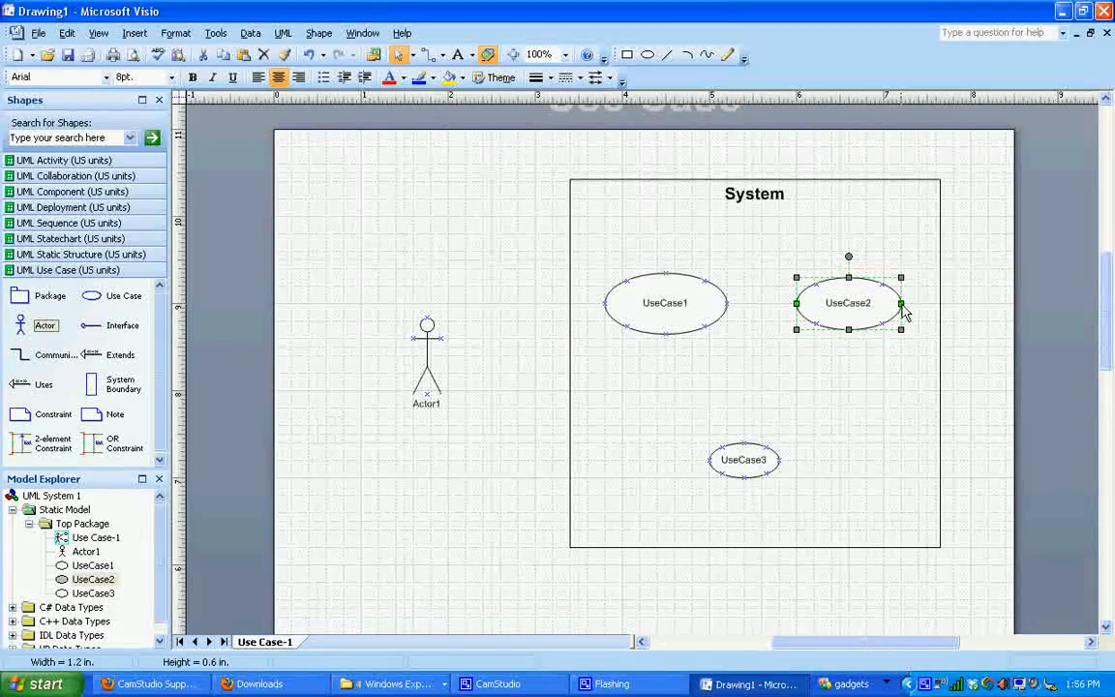
drag(760, 470, 825, 414)
click(818, 492)
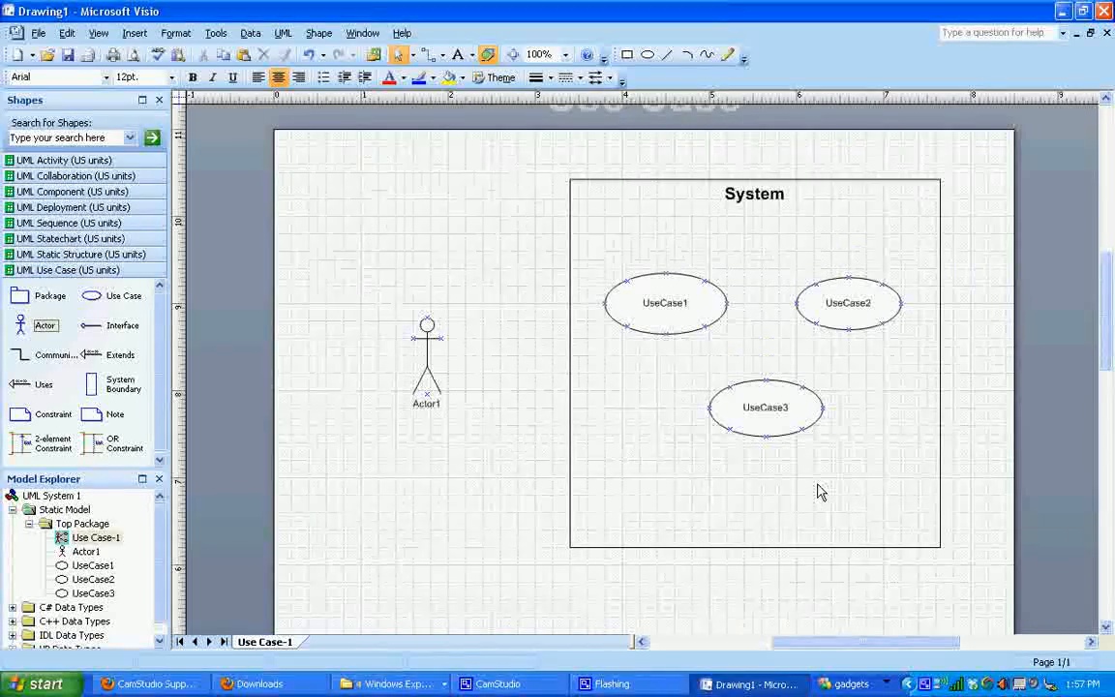
Step: Move the actor slightly up and to the right, level with UseCase1, and name it Patient
drag(427, 353, 442, 321)
click(462, 405)
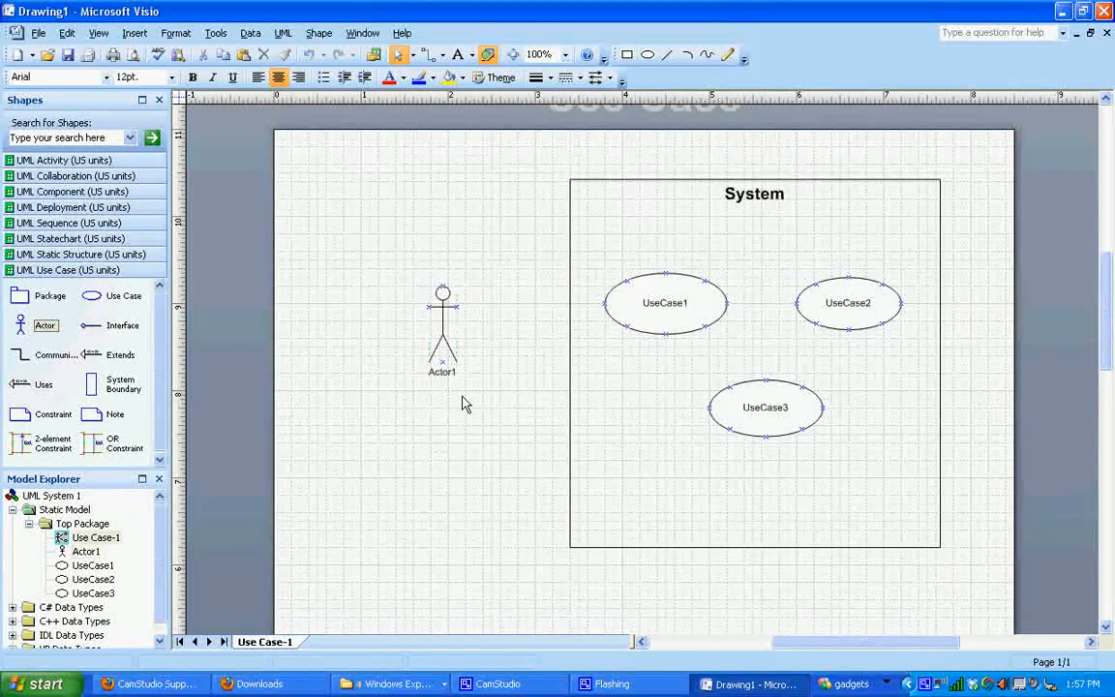
double_click(443, 319)
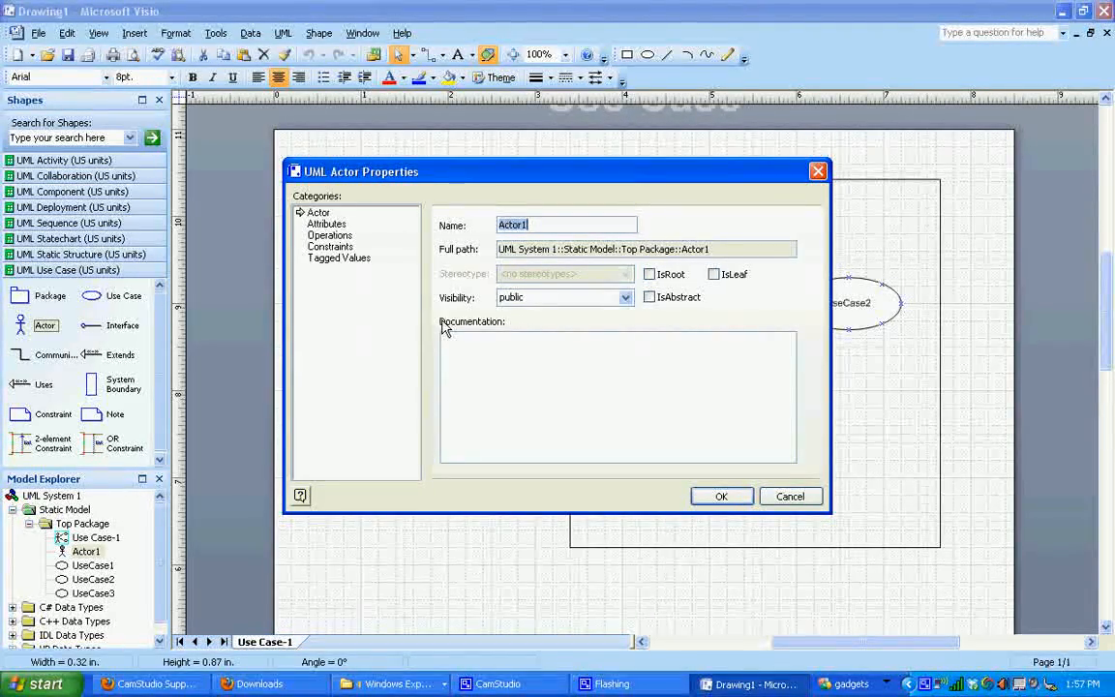
text(Patient)
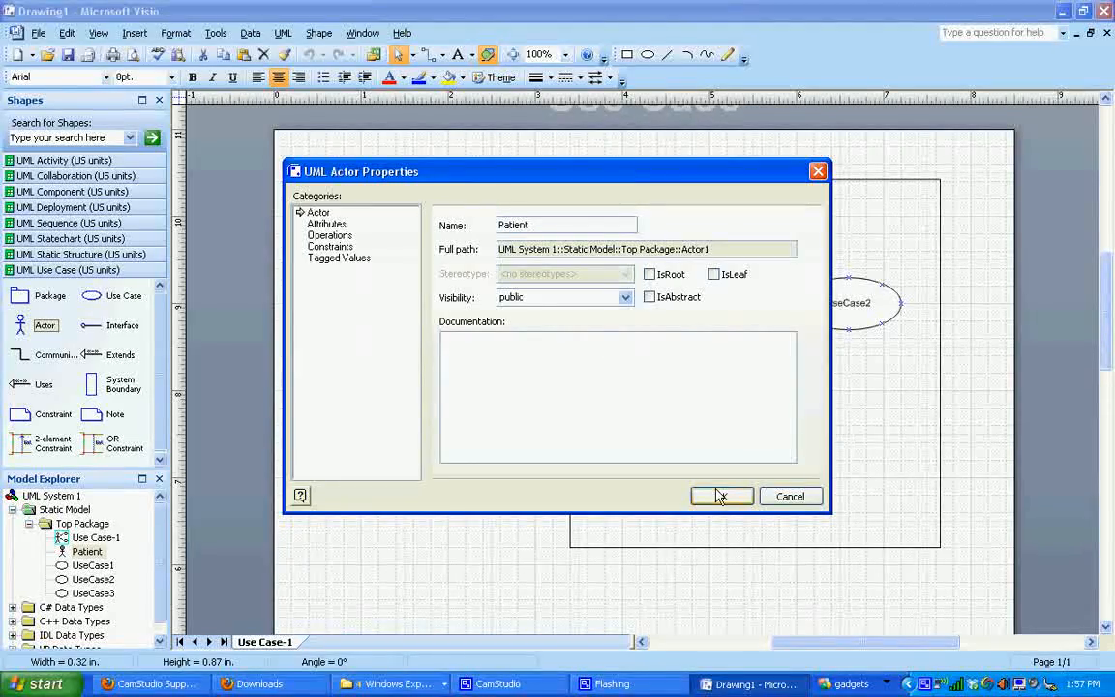
click(719, 496)
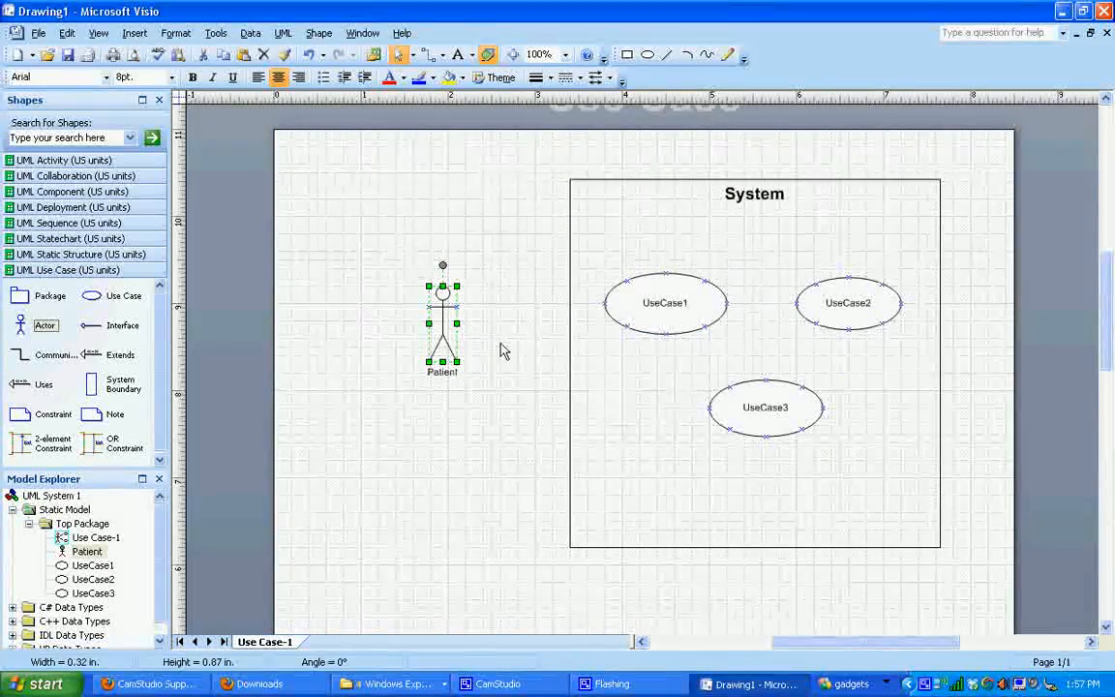
Step: Rename the UseCase1 ellipse as Create Appointment
double_click(674, 317)
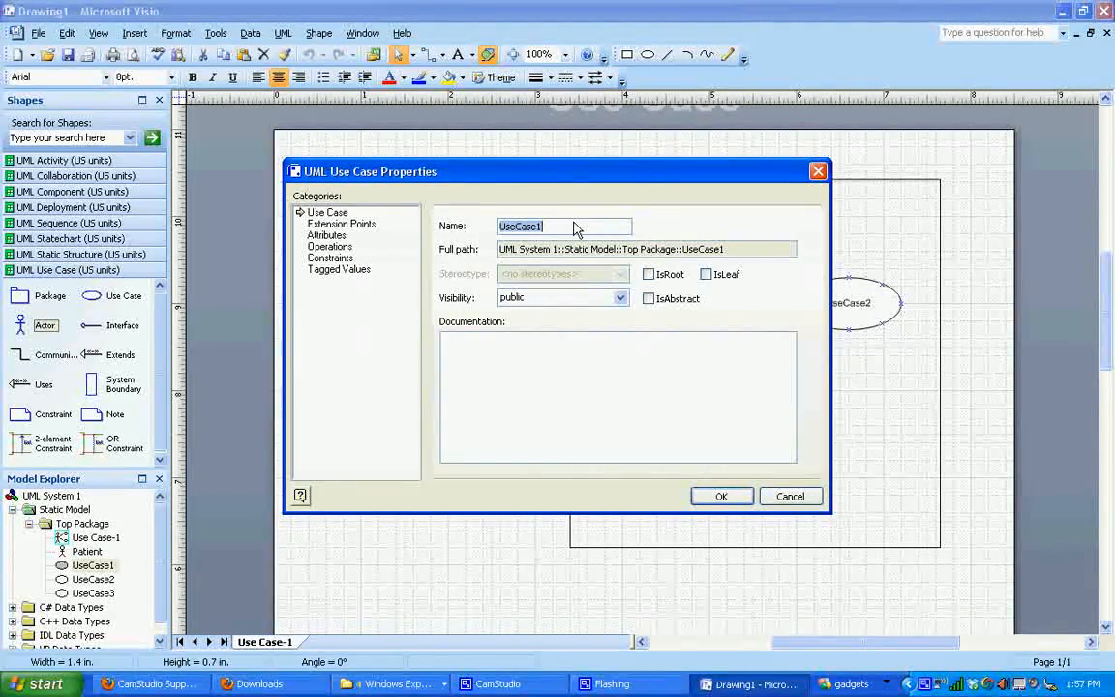
key(BackSpace)
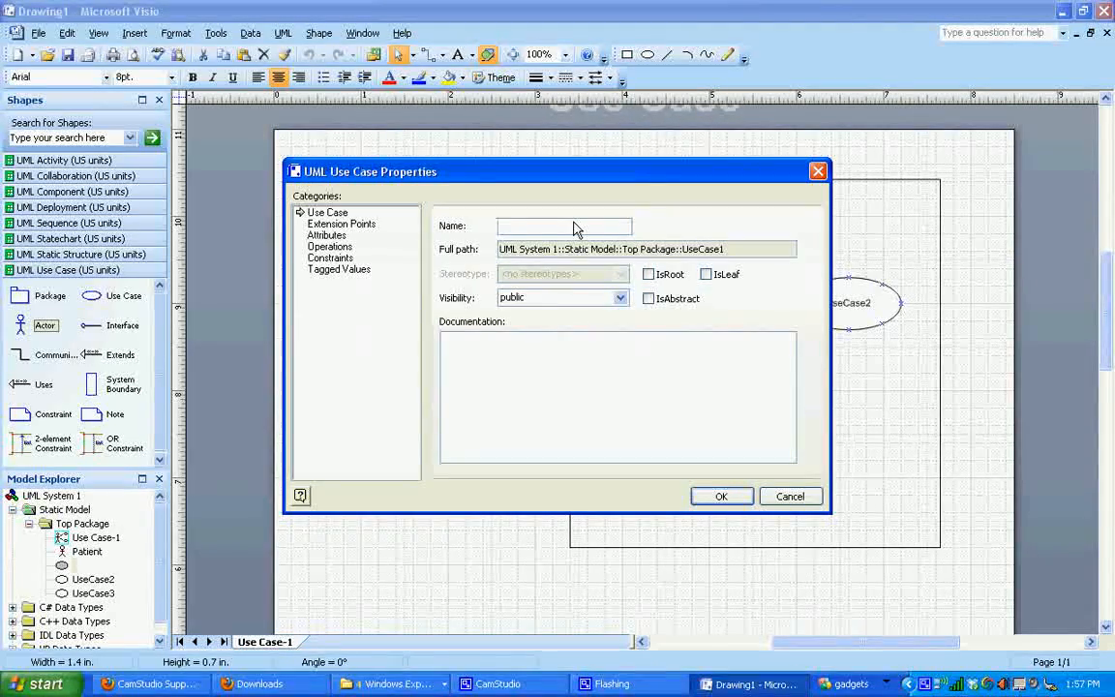
text(Create App)
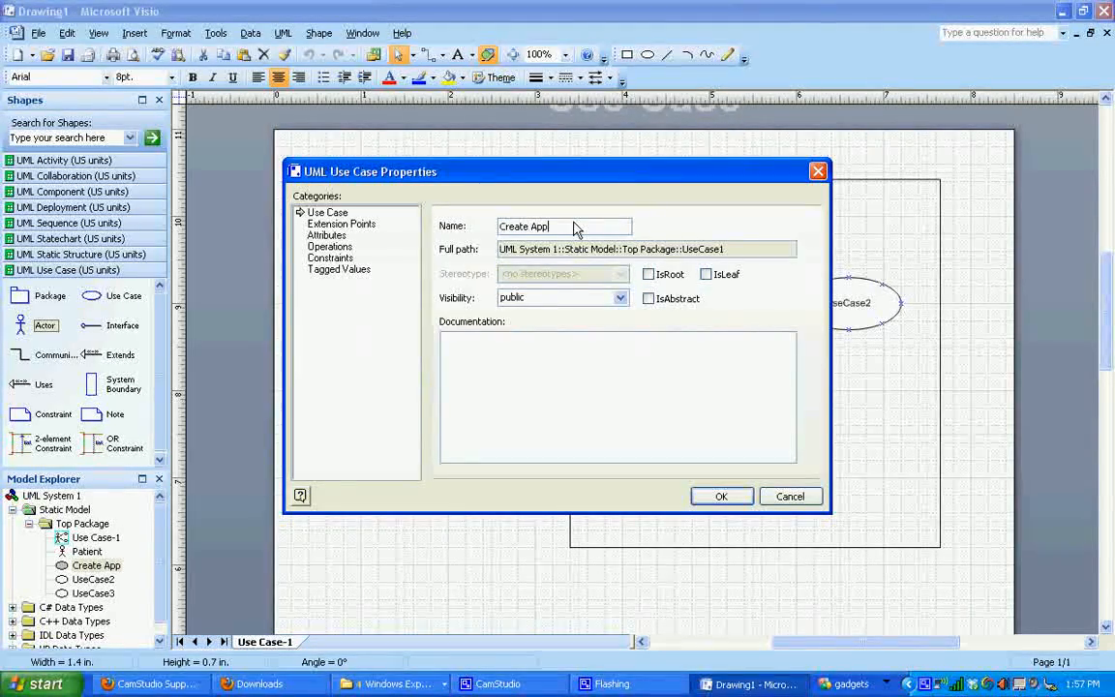
text(ointment)
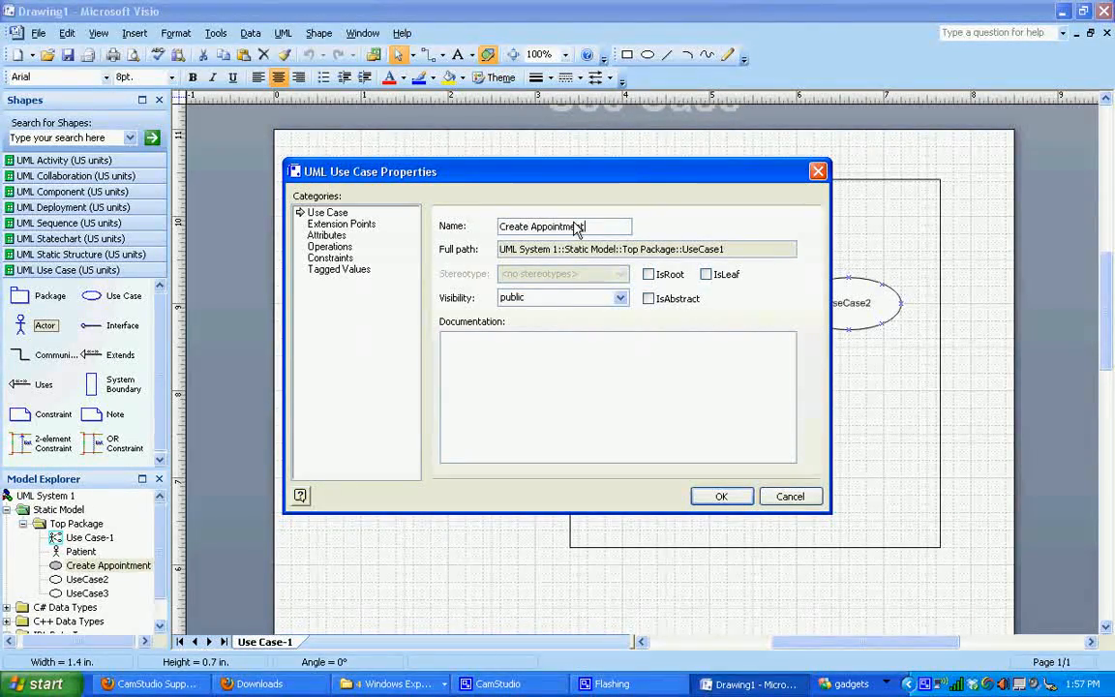
click(724, 497)
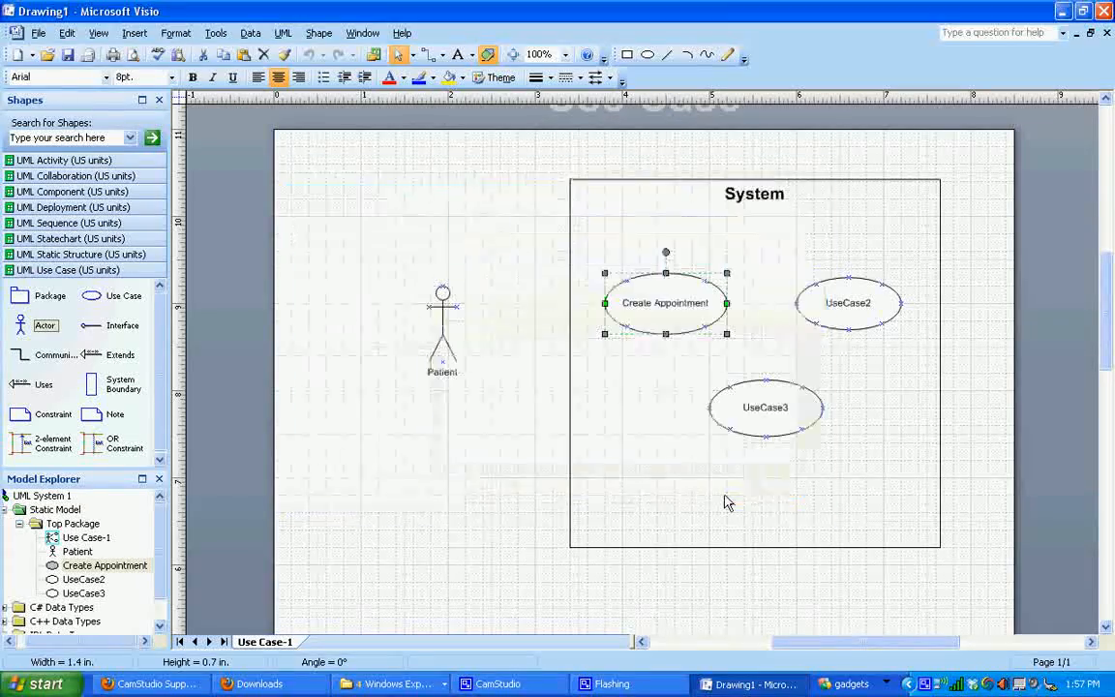
Step: Rename the UseCase2 ellipse as Log in
double_click(851, 322)
text(Log in)
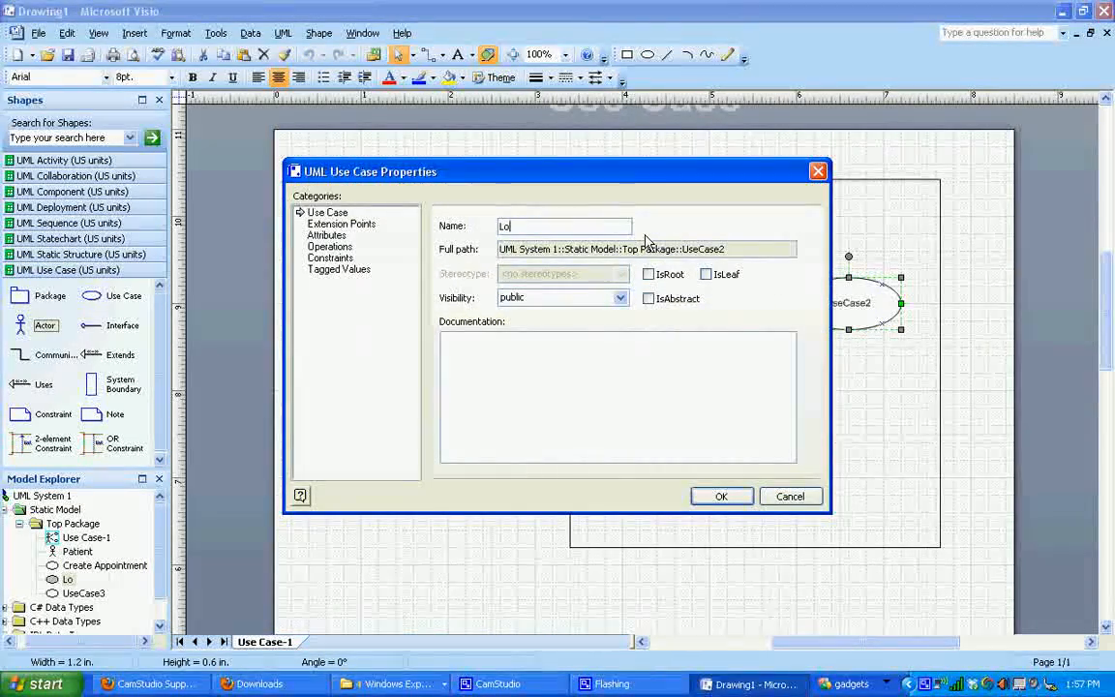
key(Return)
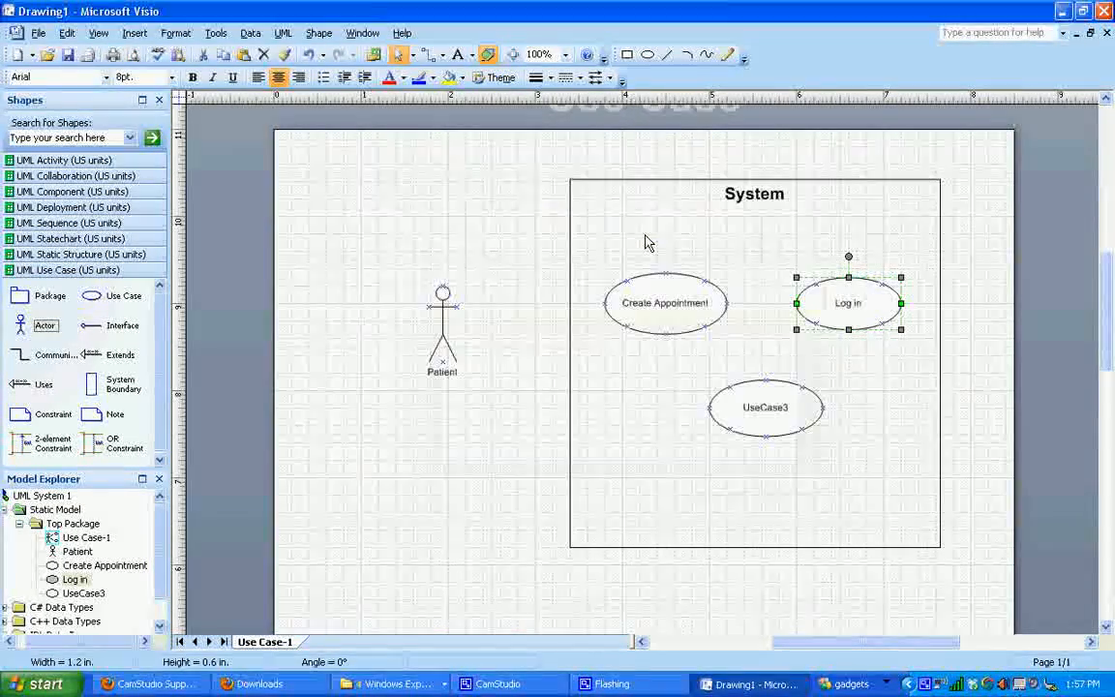
Step: Rename the UseCase3 ellipse as Update Personal Information and deselect it
double_click(728, 426)
text(Up)
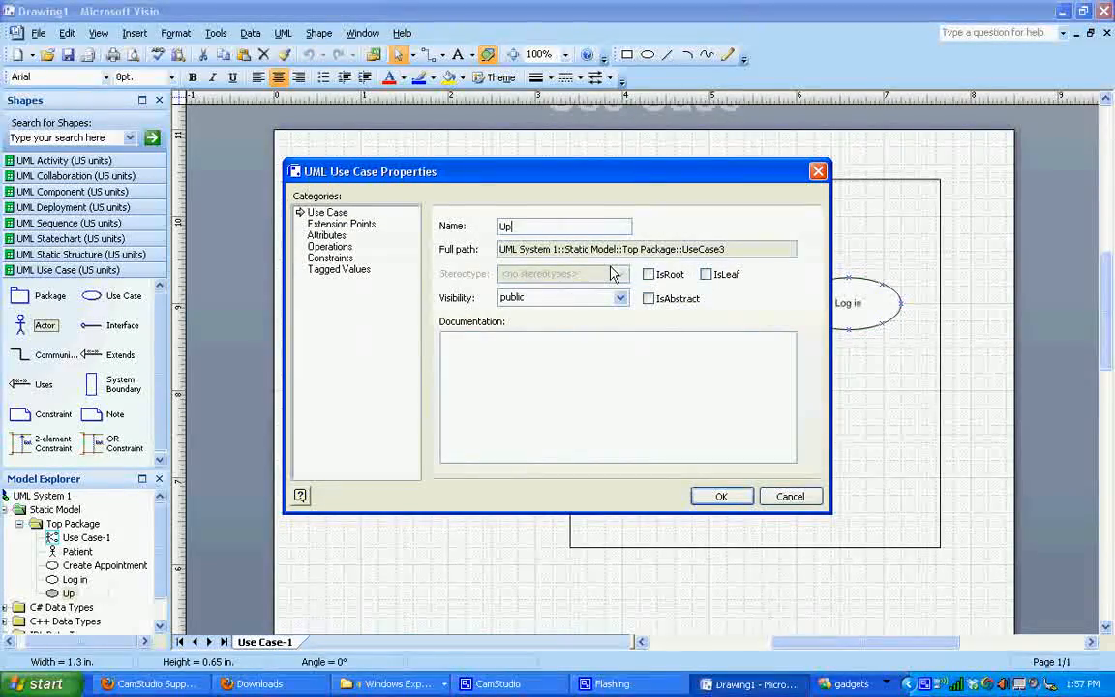
text(date Personal I)
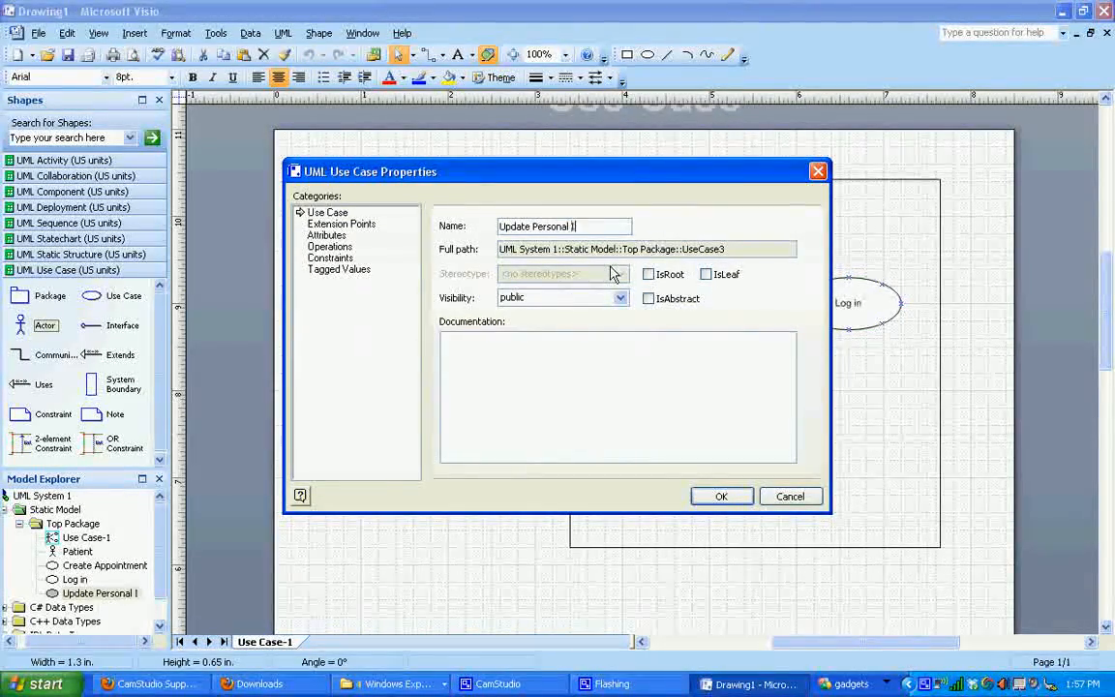
text(nformation)
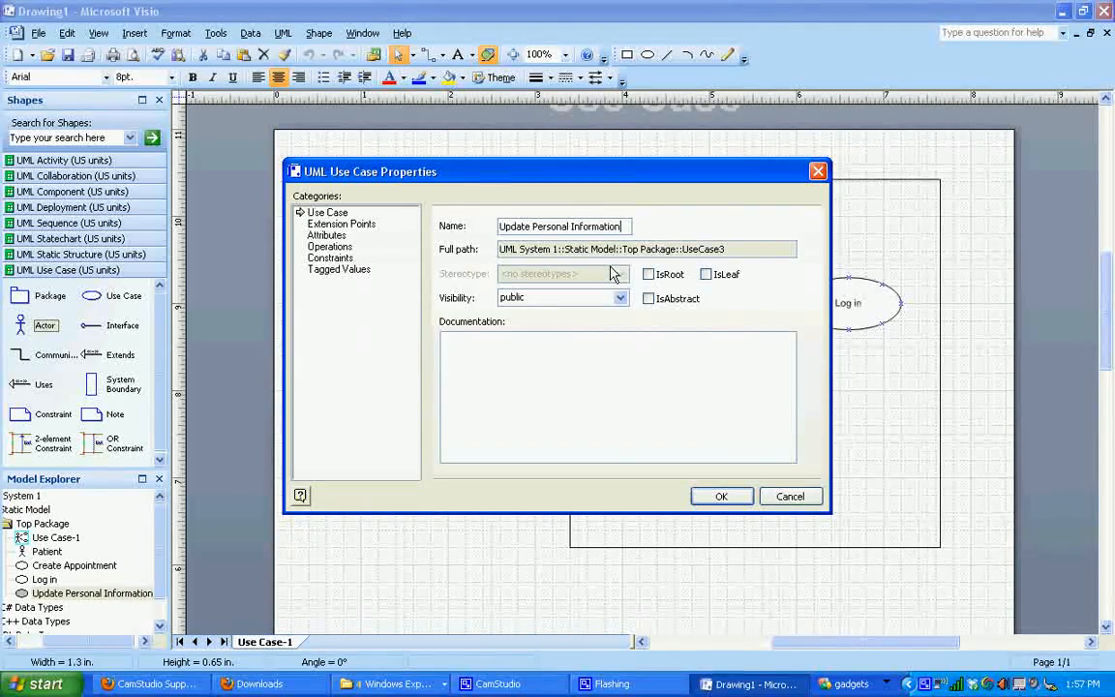
key(Return)
click(661, 423)
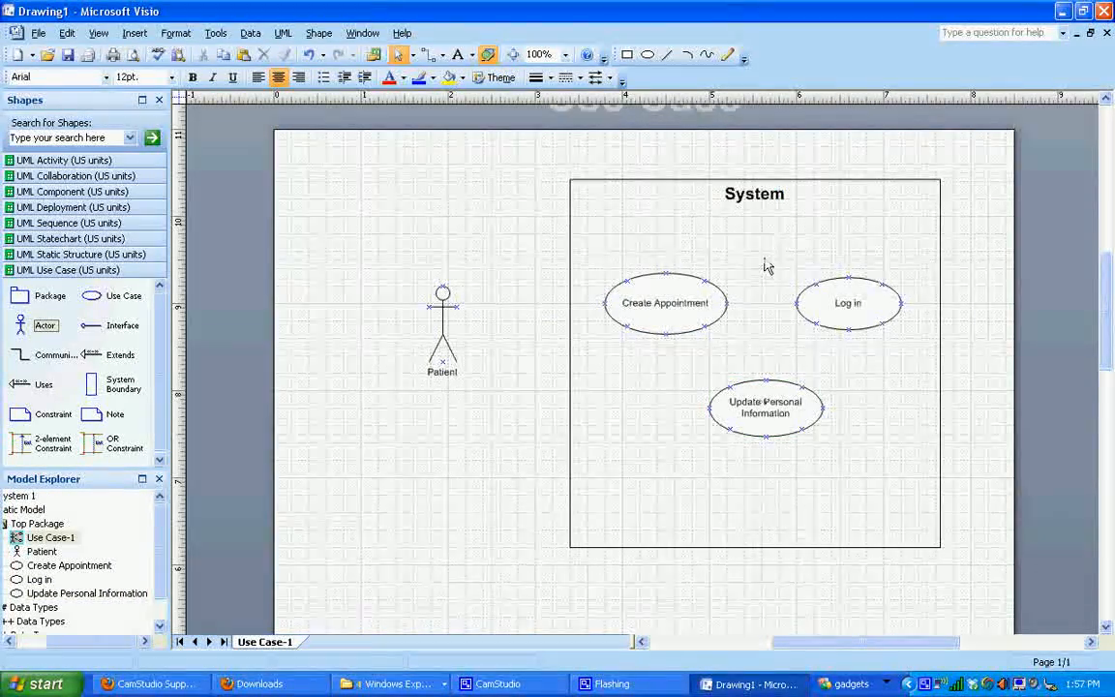
Step: Insert the word Appointment in front of System in the system boundary's title
click(762, 206)
double_click(762, 206)
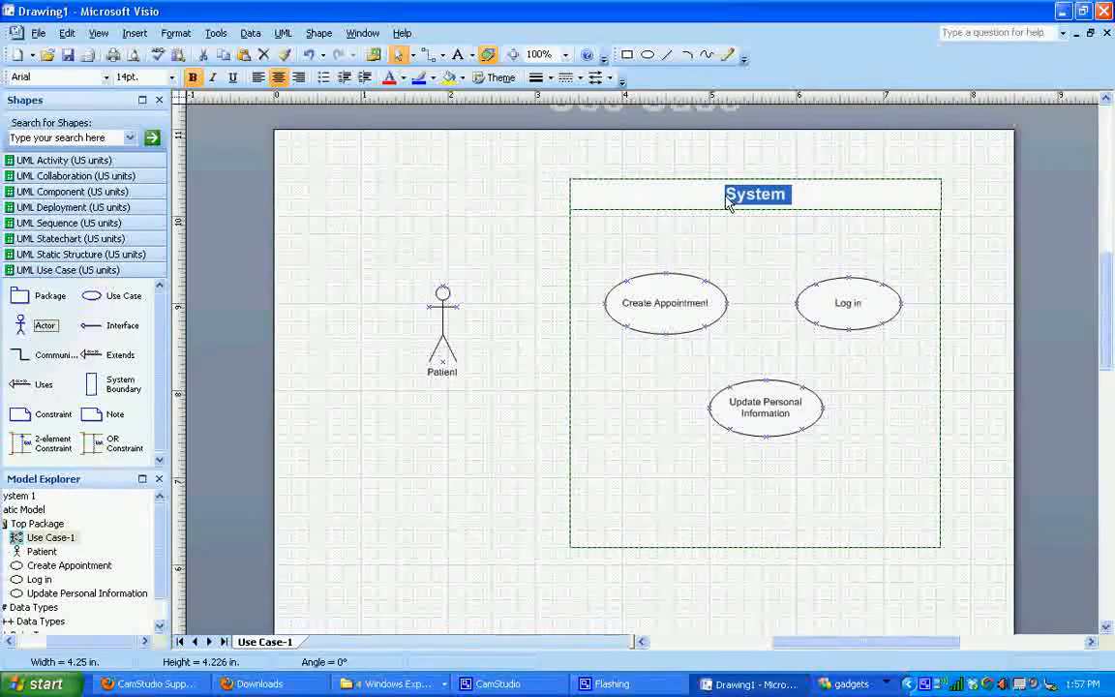
click(728, 200)
text(Appp)
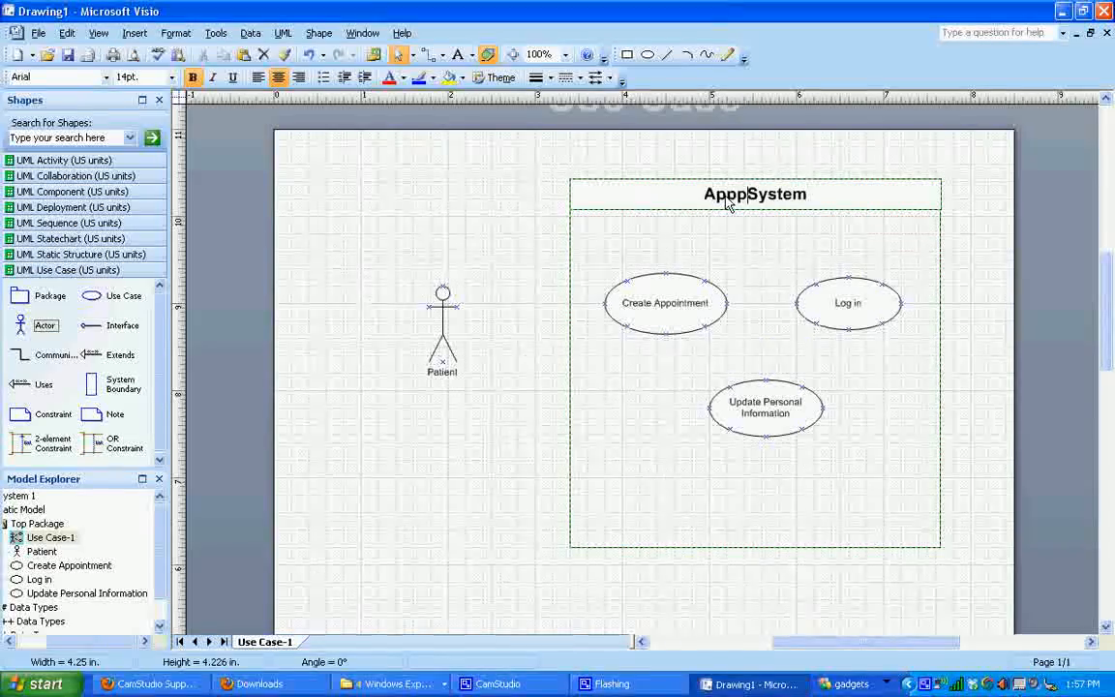
key(BackSpace)
text(ointmne)
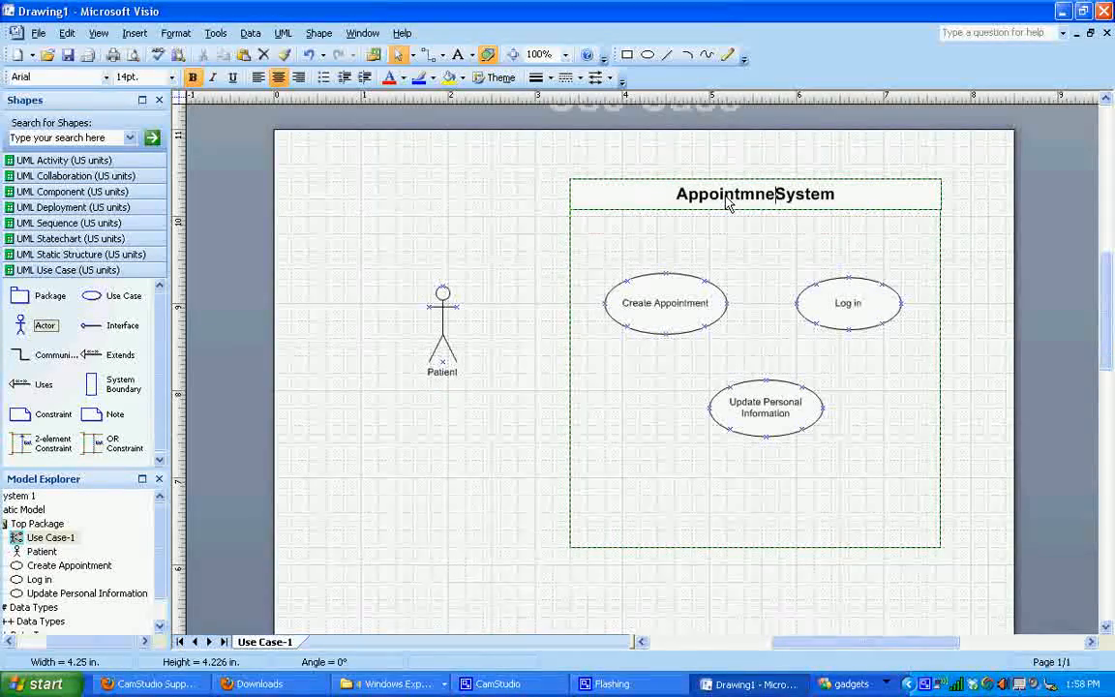